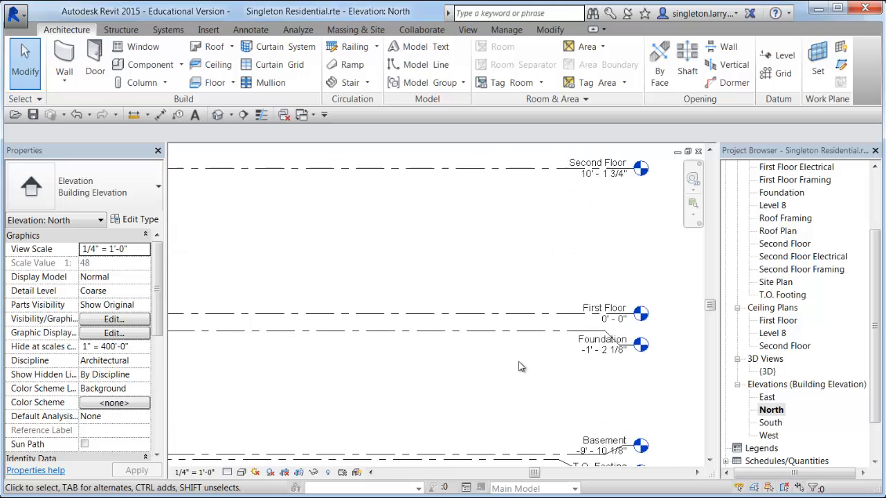
Rename the Foundation level to "Top of Foundation Wall" and rename its corresponding views as well
{"action": "middle_click_drag", "start_coordinate": [542, 366], "coordinate": [376, 380]}
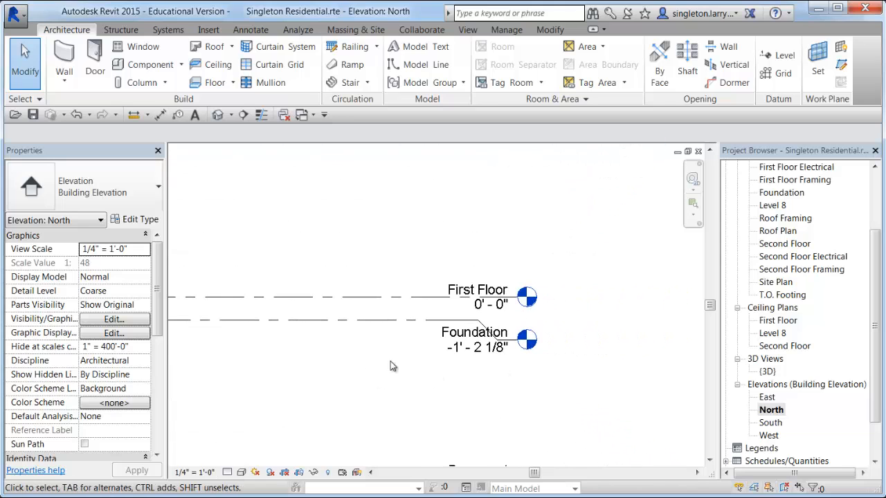
{"action": "left_click", "coordinate": [463, 337]}
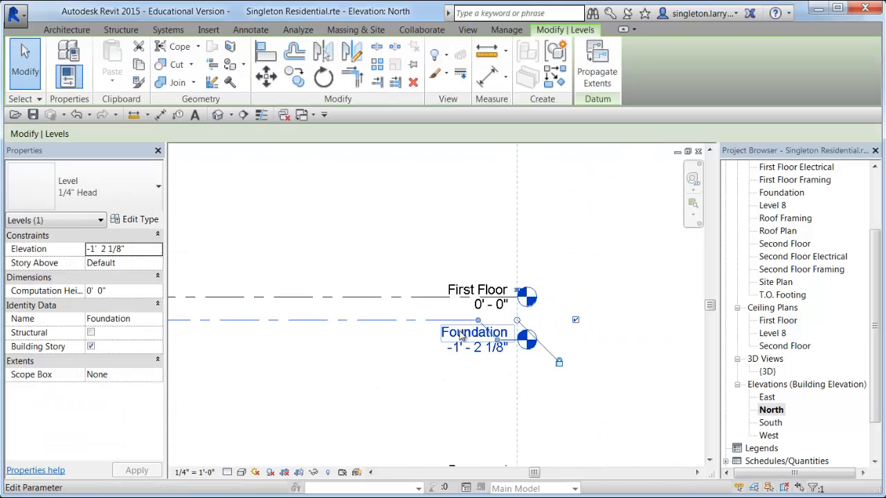
{"action": "left_click", "coordinate": [461, 337]}
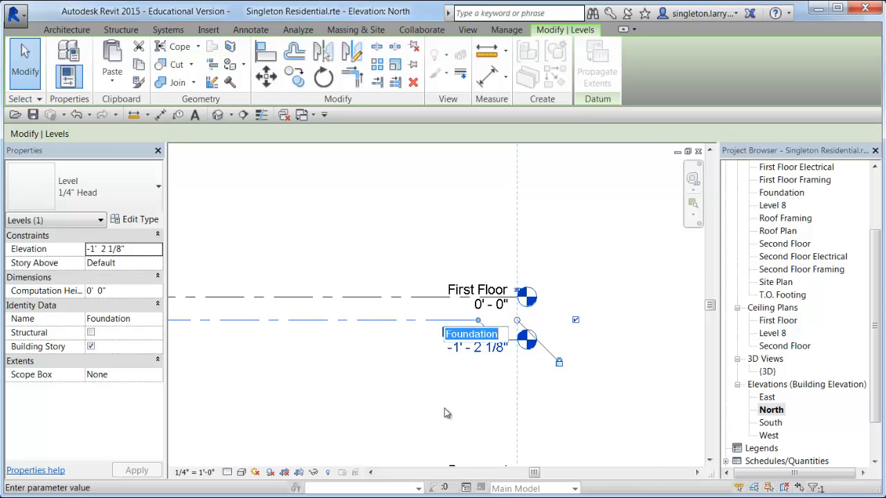
{"action": "key", "text": "End"}
{"action": "type", "text": "Wall"}
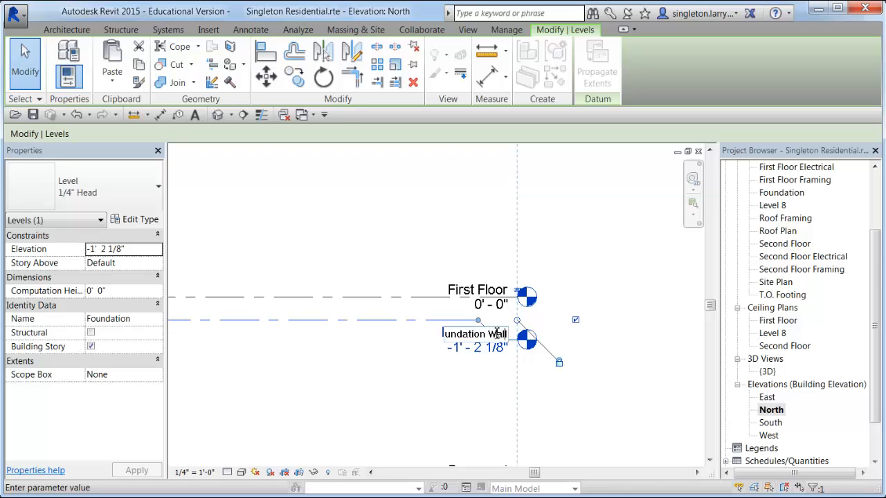
{"action": "left_click_drag", "start_coordinate": [497, 333], "coordinate": [427, 332]}
{"action": "key", "text": "Return"}
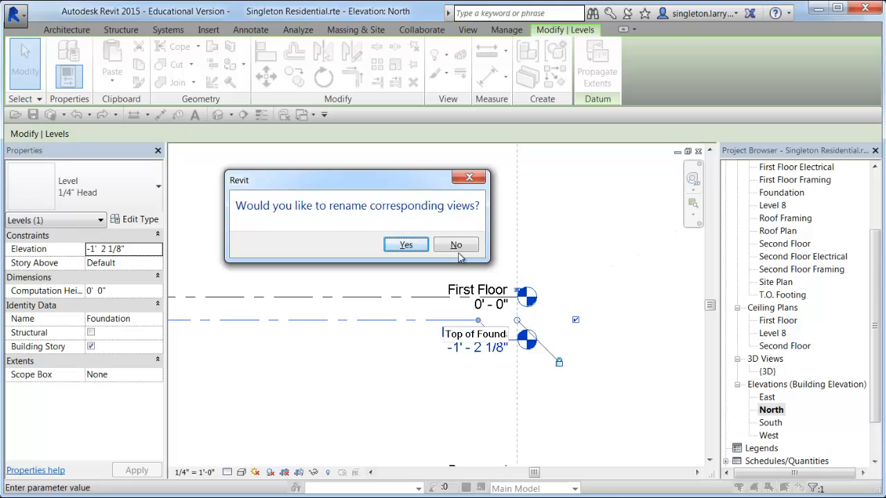
{"action": "left_click", "coordinate": [409, 244]}
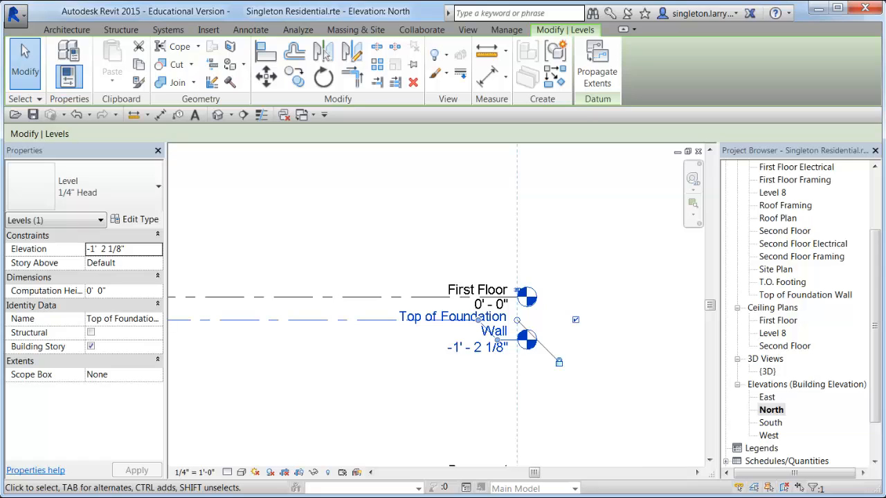
Open the First Floor floor plan view
{"action": "mouse_move", "coordinate": [110, 497]}
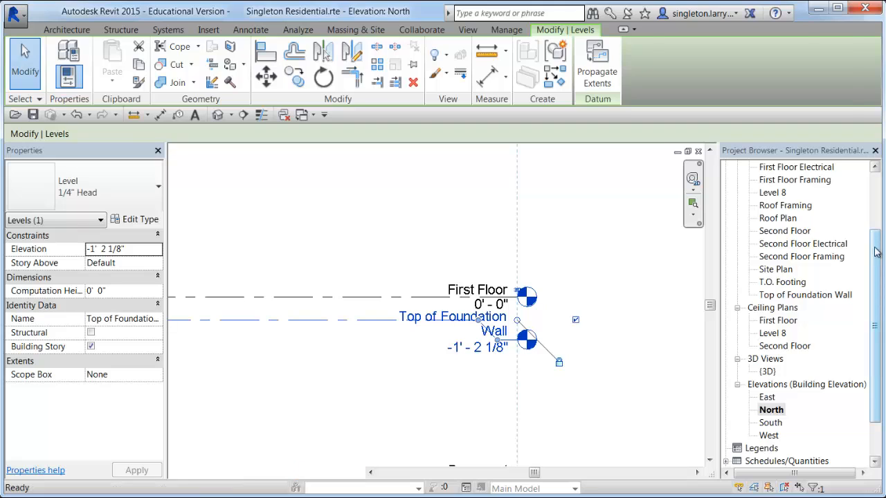
{"action": "left_click_drag", "start_coordinate": [877, 253], "coordinate": [868, 184]}
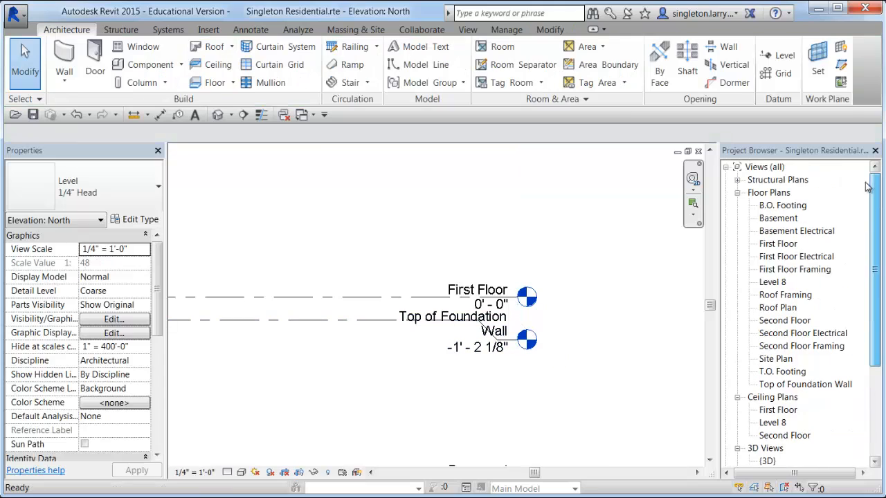
{"action": "double_click", "coordinate": [772, 245]}
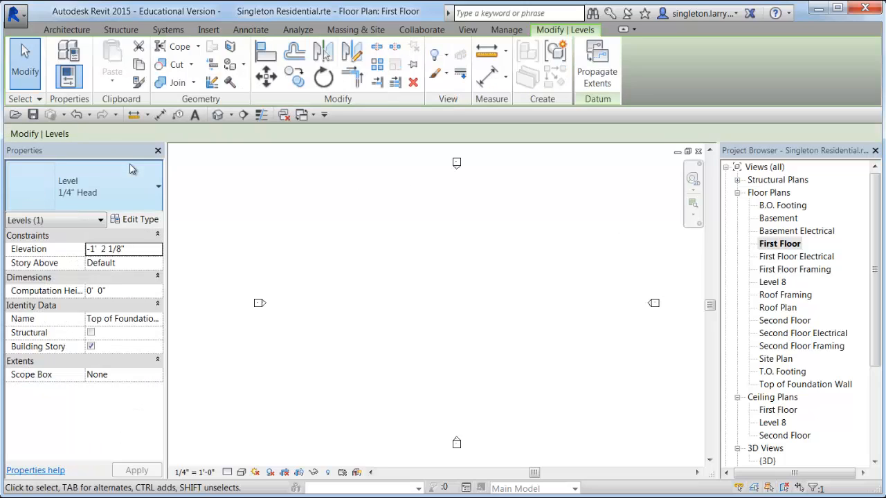
Start the Wall tool, save the project, and choose the Exterior - Wood Siding on Wood Stud wall type
{"action": "left_click", "coordinate": [67, 30]}
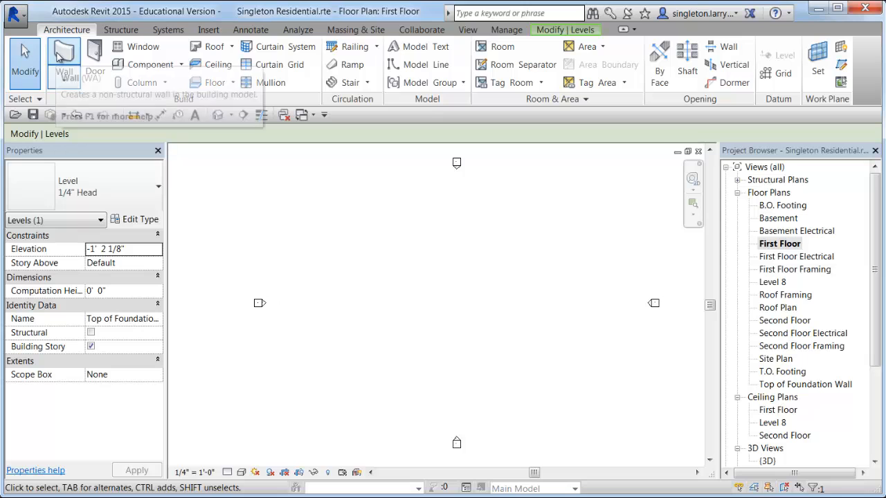
{"action": "left_click", "coordinate": [61, 57]}
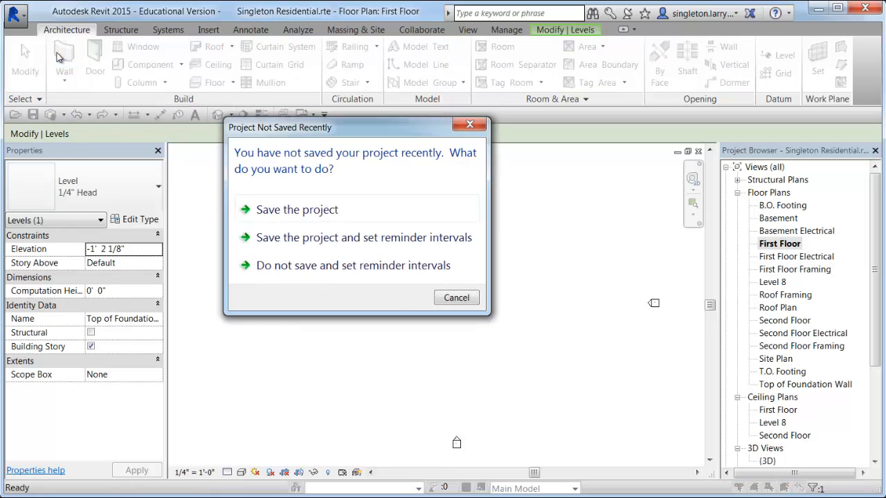
{"action": "left_click", "coordinate": [312, 210]}
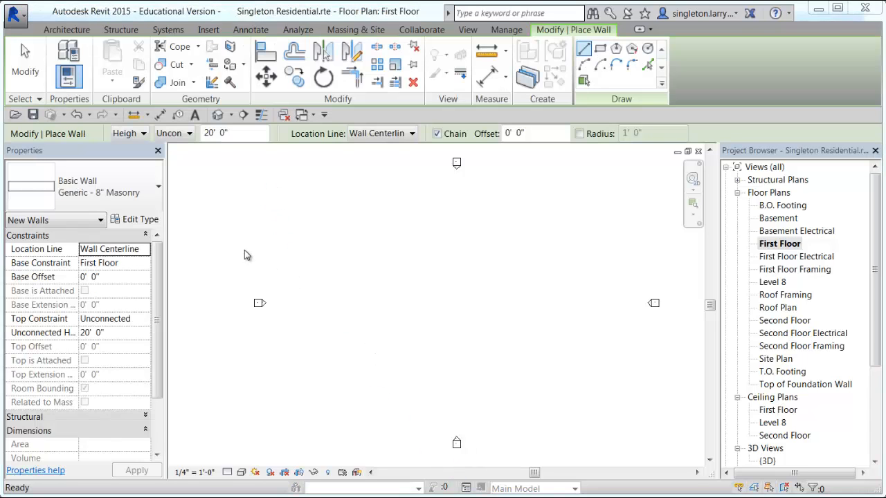
{"action": "left_click", "coordinate": [110, 191]}
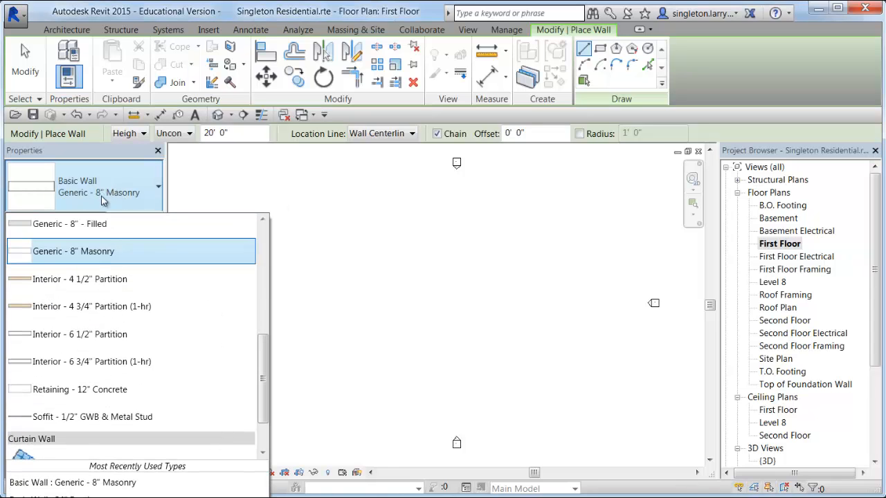
{"action": "left_click_drag", "start_coordinate": [268, 363], "coordinate": [272, 254]}
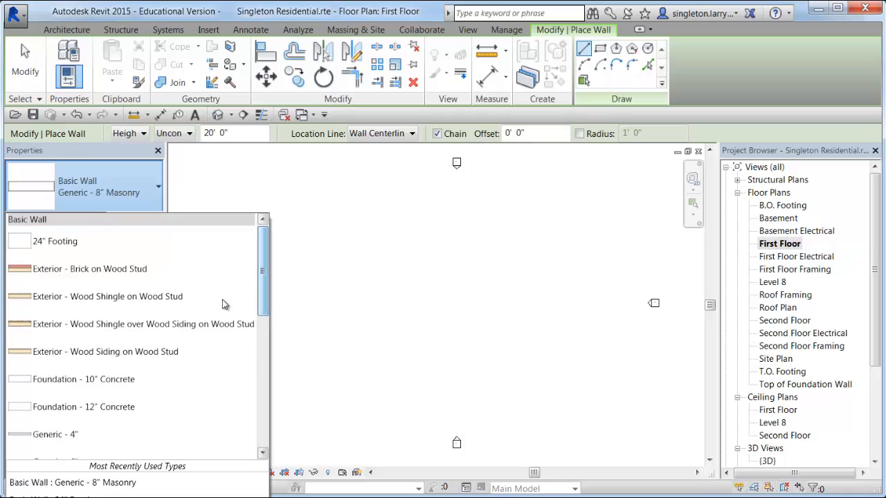
{"action": "left_click", "coordinate": [87, 353]}
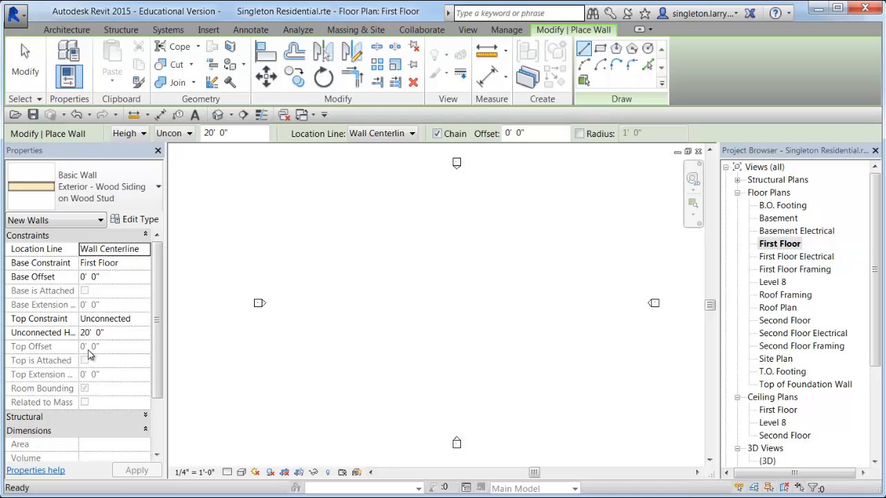
Duplicate the wall type under the name "Basic Exterior 2 x 4 - OSB & Wrap"
{"action": "left_click", "coordinate": [140, 221]}
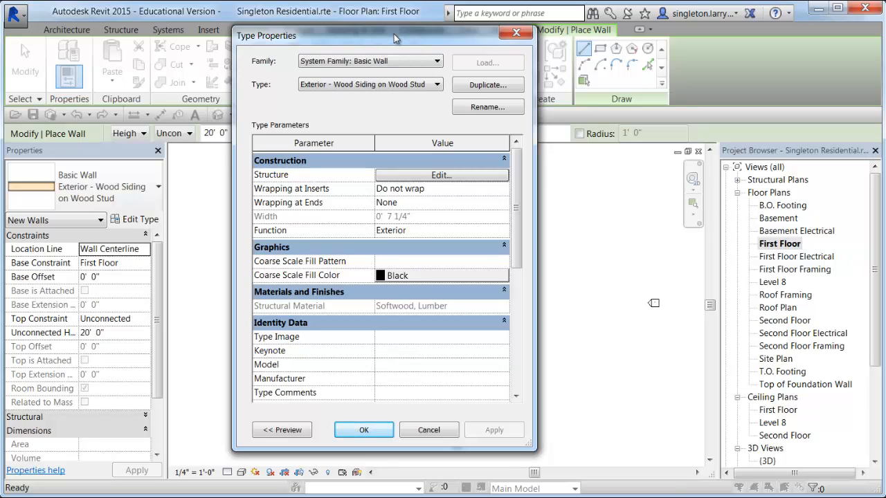
{"action": "left_click_drag", "start_coordinate": [394, 35], "coordinate": [407, 53]}
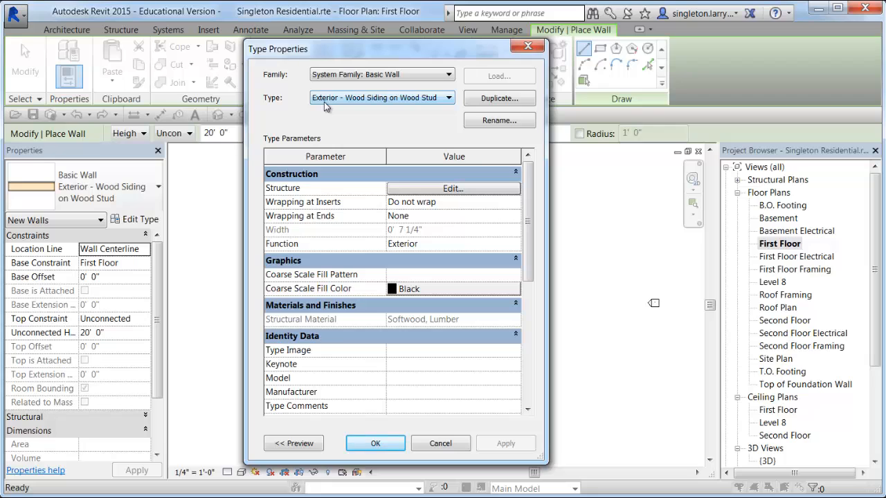
{"action": "left_click", "coordinate": [510, 101]}
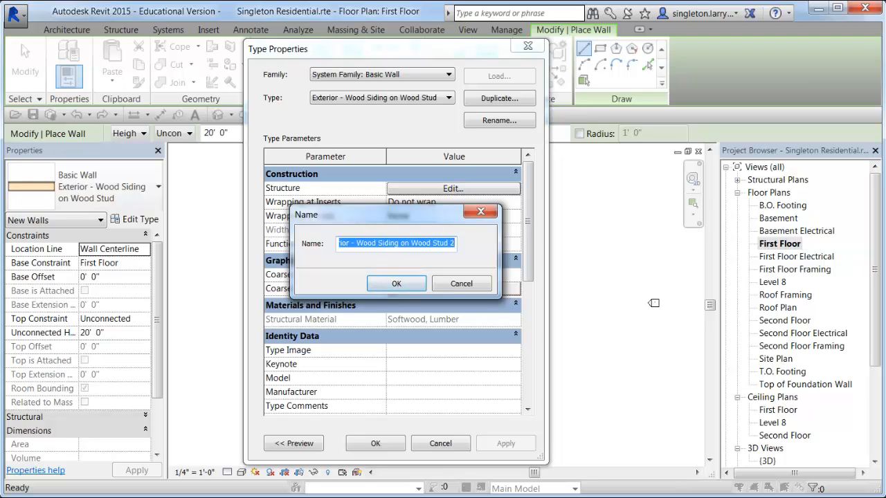
{"action": "type", "text": "Basic Exterior 2 x 4 - OSB & Wrap"}
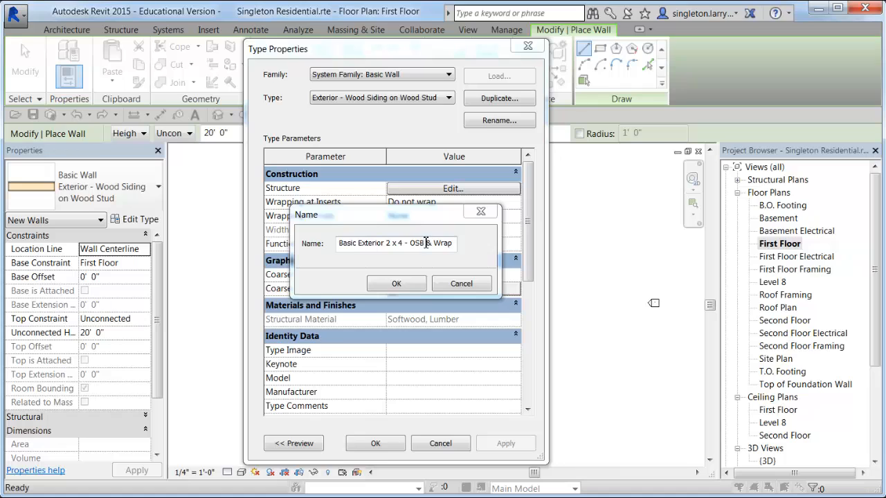
{"action": "left_click", "coordinate": [390, 285]}
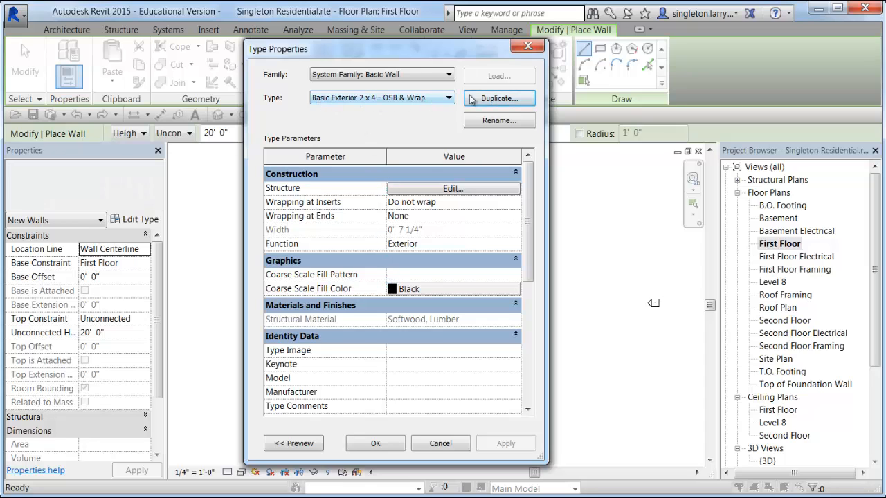
In the wall type's structure, set the sample height to 9' 1 1/8" and delete the exterior Finish 1 siding layer
{"action": "left_click", "coordinate": [426, 189]}
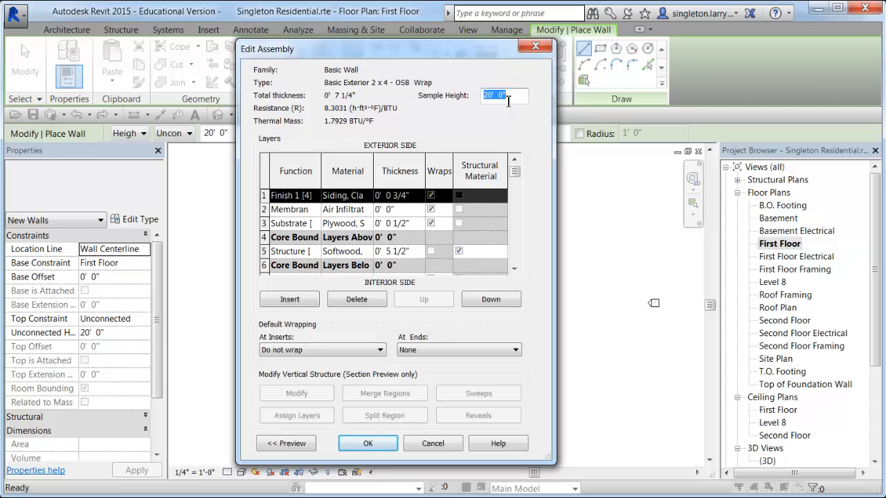
{"action": "type", "text": "9' 1.125"}
{"action": "left_click", "coordinate": [264, 195]}
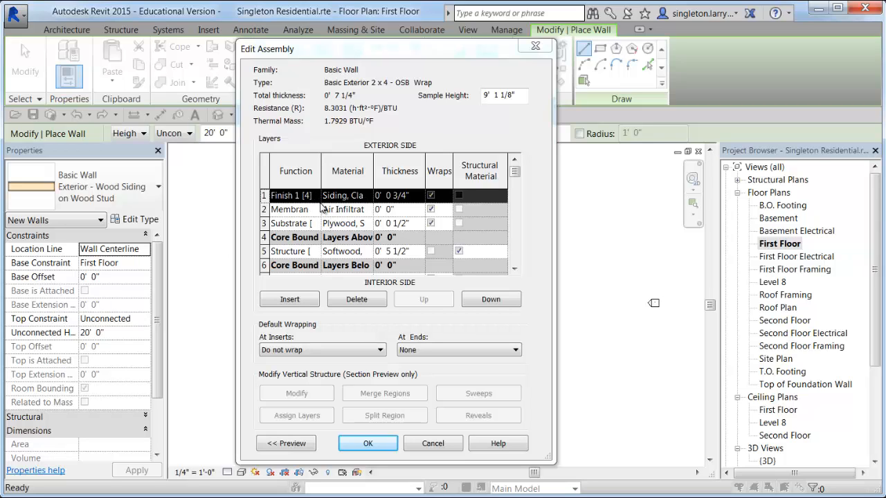
{"action": "left_click", "coordinate": [356, 299]}
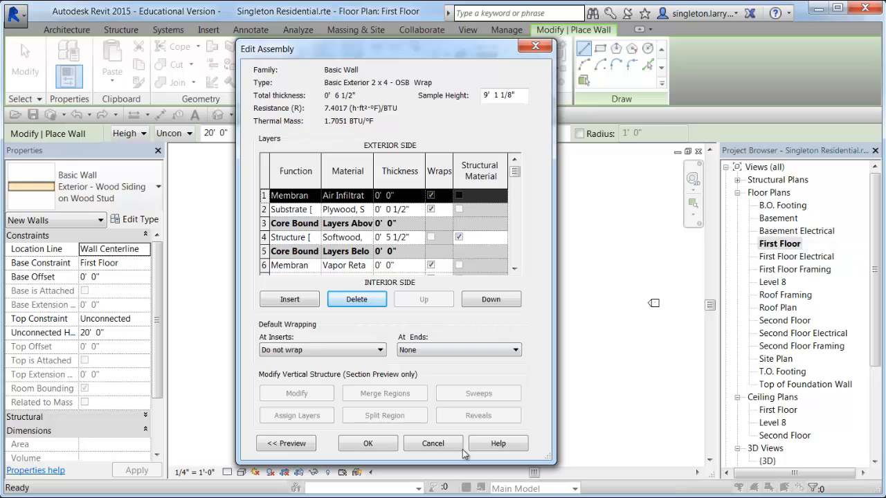
Check the material assigned to the exterior membrane layer and keep Air Infiltration Barrier
{"action": "left_click", "coordinate": [344, 197]}
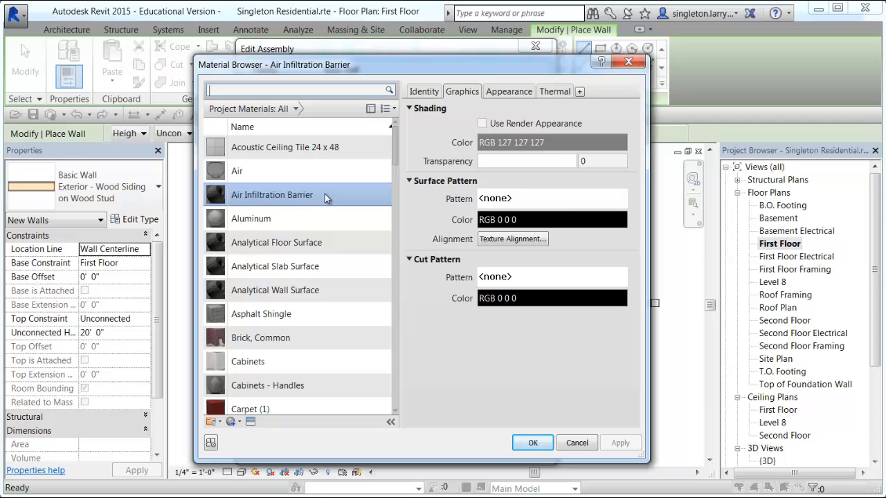
{"action": "left_click", "coordinate": [538, 443]}
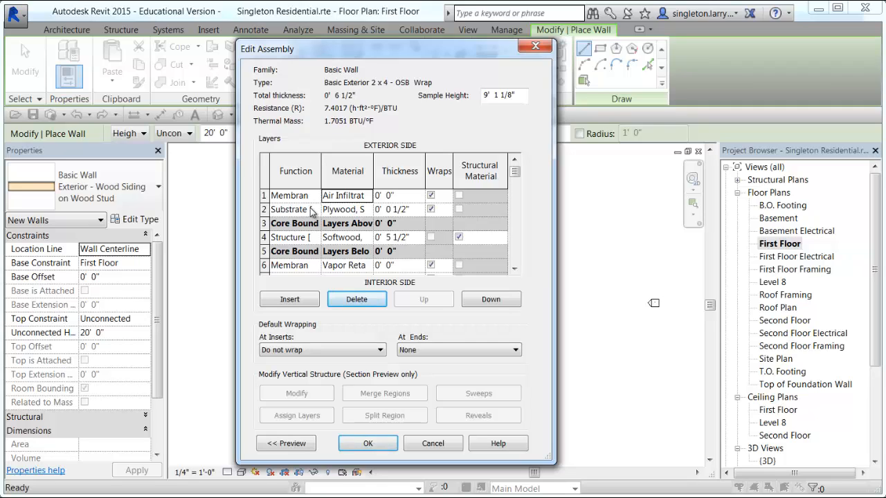
Search for "osb" as the substrate layer's material and browse the matches in the Autodesk Materials library
{"action": "left_click", "coordinate": [350, 211]}
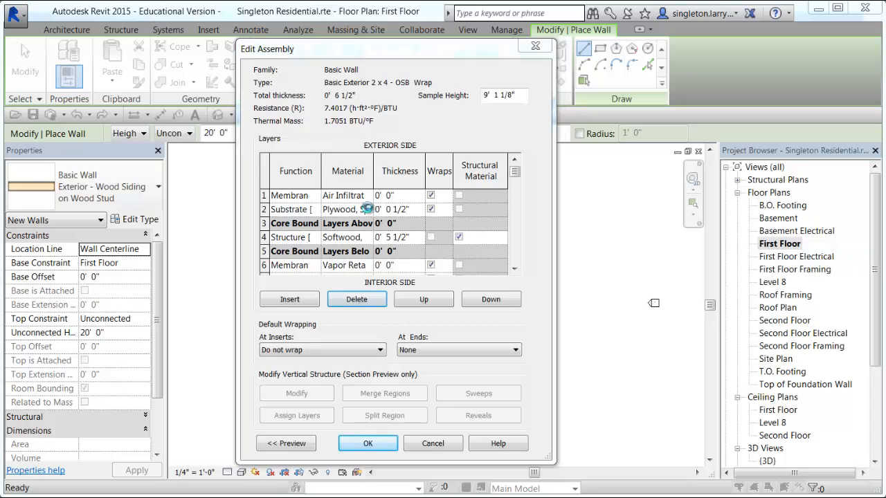
{"action": "left_click", "coordinate": [369, 209]}
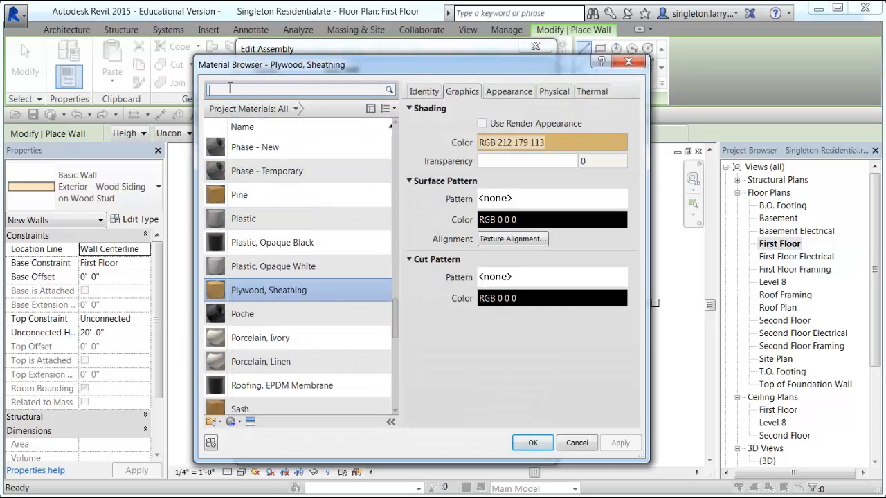
{"action": "left_click", "coordinate": [221, 92]}
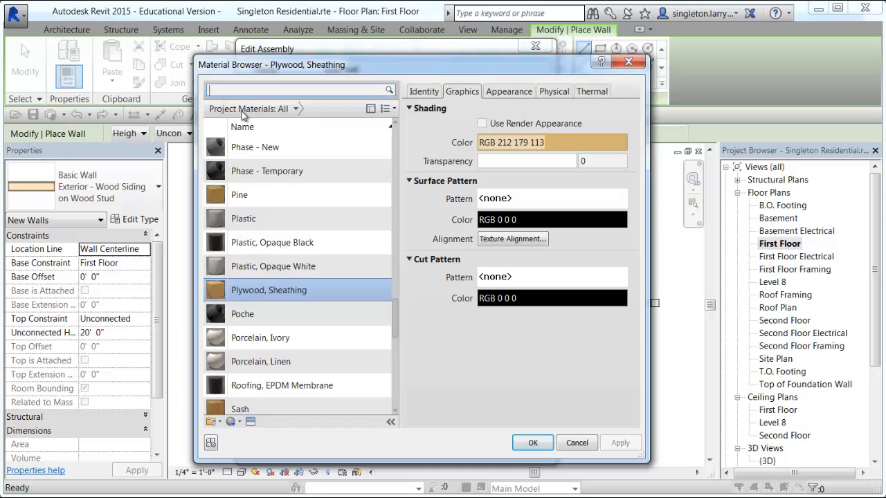
{"action": "type", "text": "osb"}
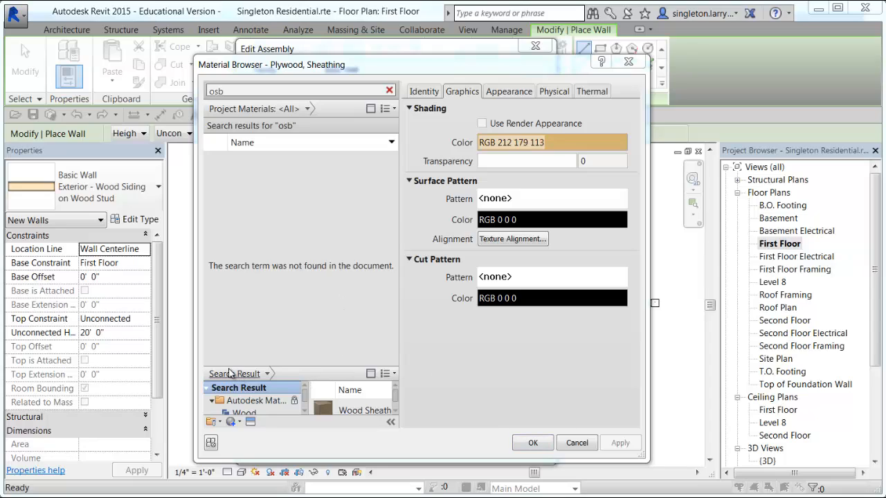
{"action": "mouse_move", "coordinate": [378, 409]}
{"action": "left_click", "coordinate": [256, 401]}
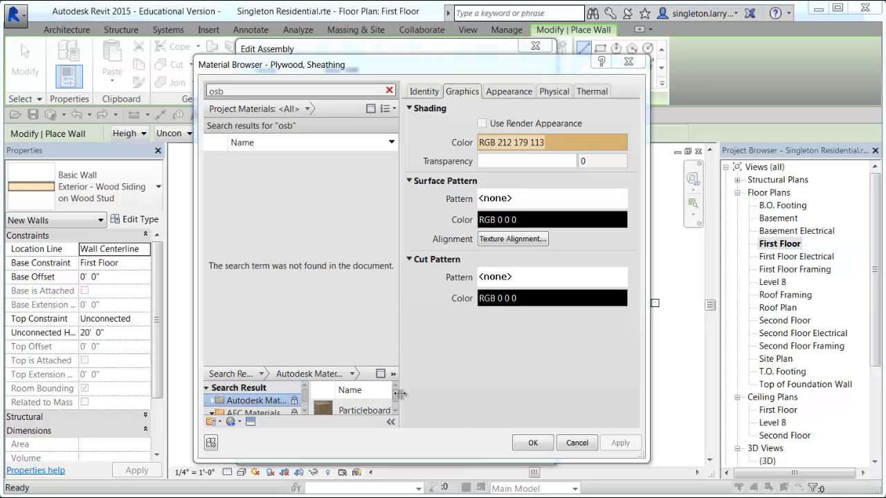
{"action": "scroll", "coordinate": [395, 411], "scroll_direction": "down", "scroll_amount": 2}
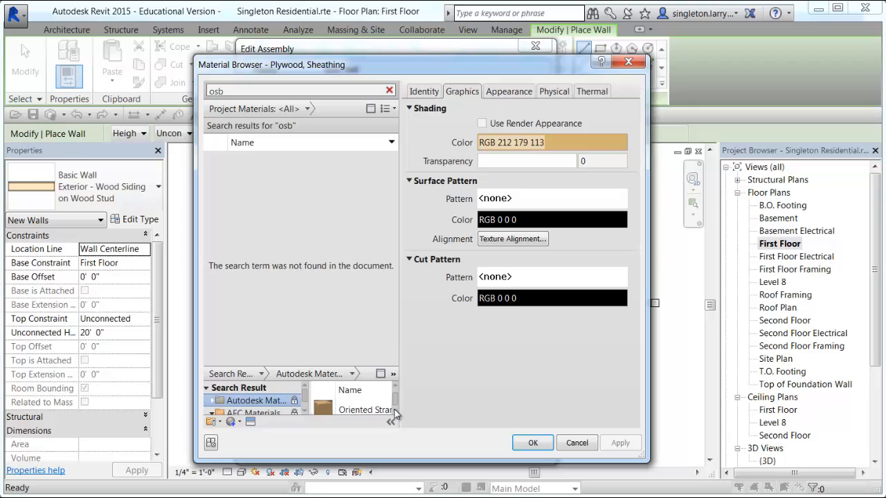
Select the library material Oriented Strand Board and examine its appearance, identity and physical properties
{"action": "mouse_move", "coordinate": [361, 412]}
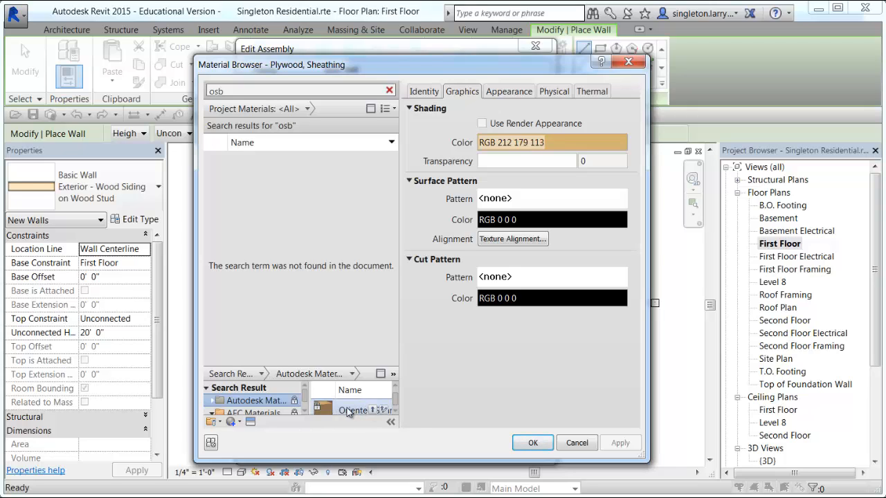
{"action": "left_click", "coordinate": [350, 411]}
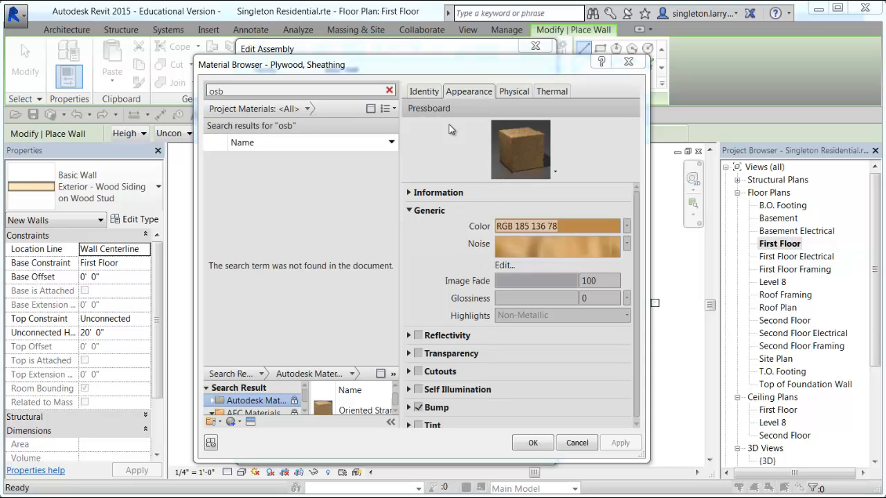
{"action": "left_click", "coordinate": [418, 92]}
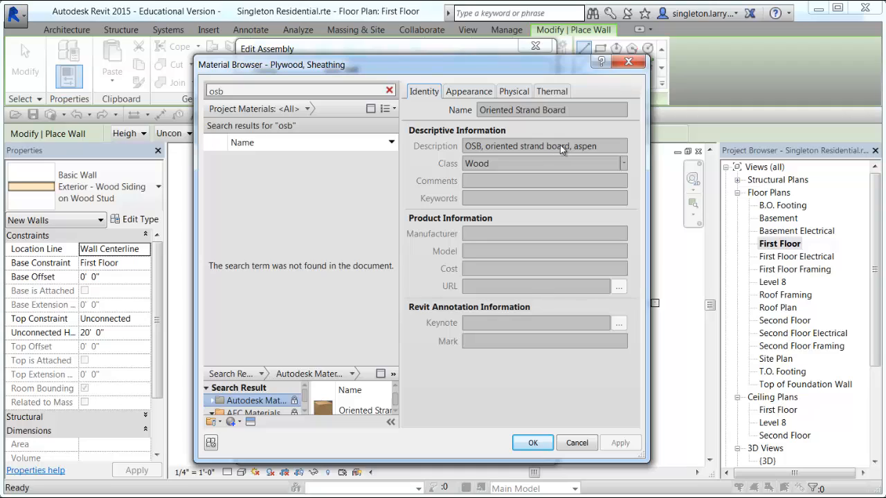
{"action": "left_click", "coordinate": [516, 92]}
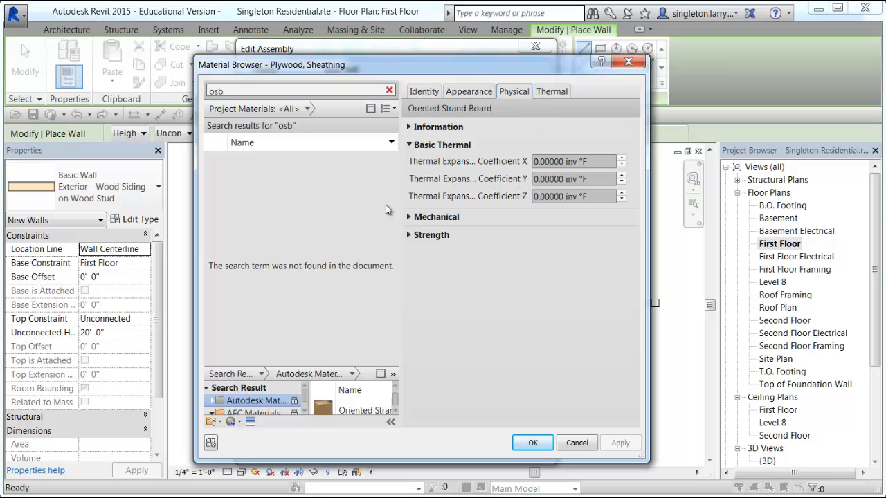
Check the thermal properties of the library material Oriented Strand Board and close the material browser
{"action": "left_click", "coordinate": [562, 93]}
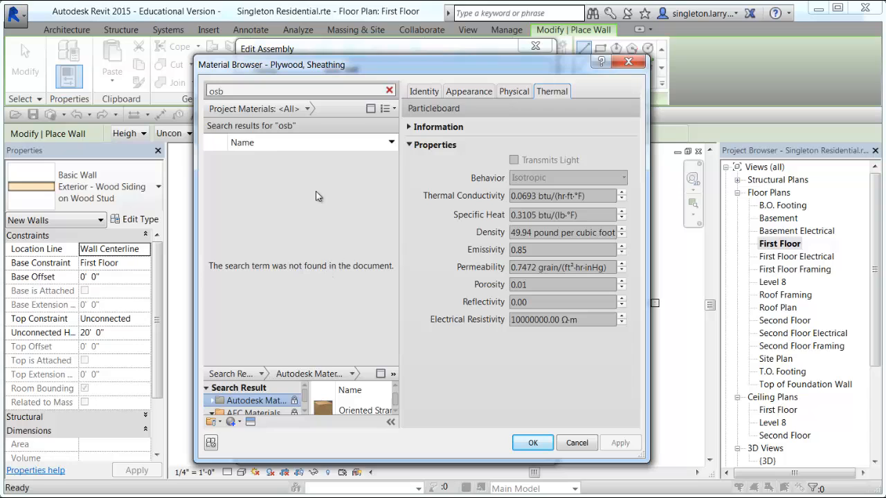
{"action": "left_click", "coordinate": [533, 443]}
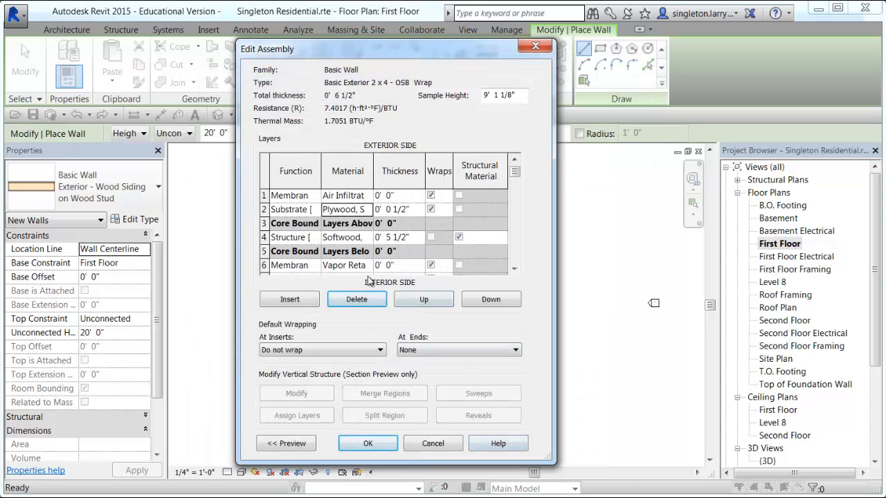
Search the materials for "osb", add Oriented Strand Board from the library to the project, and assign it to the substrate layer
{"action": "left_click", "coordinate": [369, 210]}
{"action": "left_click", "coordinate": [366, 209]}
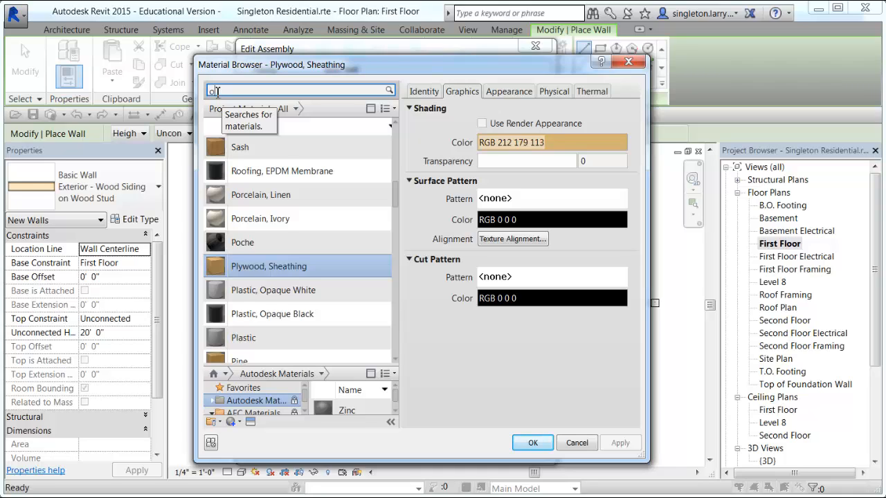
{"action": "left_click", "coordinate": [217, 91]}
{"action": "type", "text": "osb"}
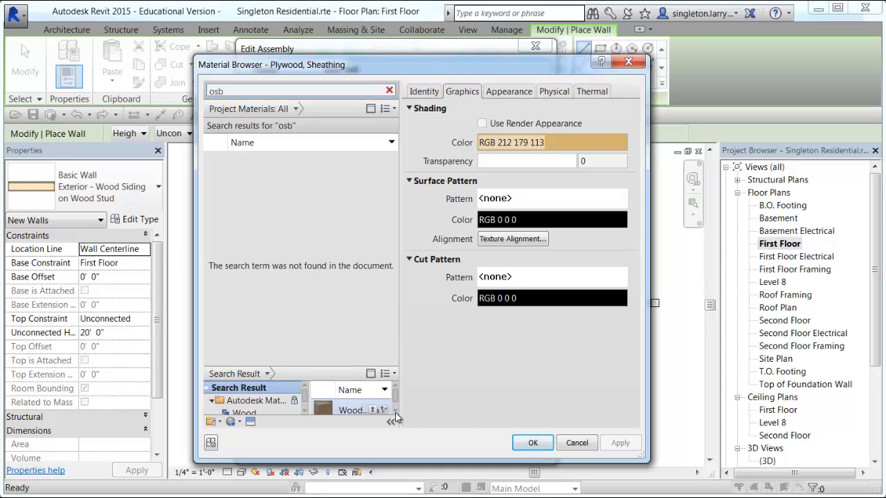
{"action": "scroll", "coordinate": [395, 412], "scroll_direction": "down", "scroll_amount": 3}
{"action": "scroll", "coordinate": [394, 410], "scroll_direction": "down", "scroll_amount": 4}
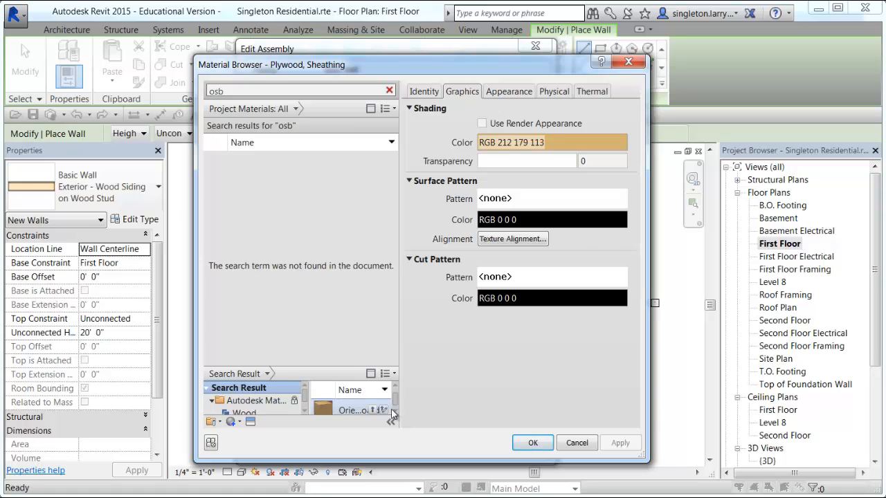
{"action": "left_click", "coordinate": [390, 409]}
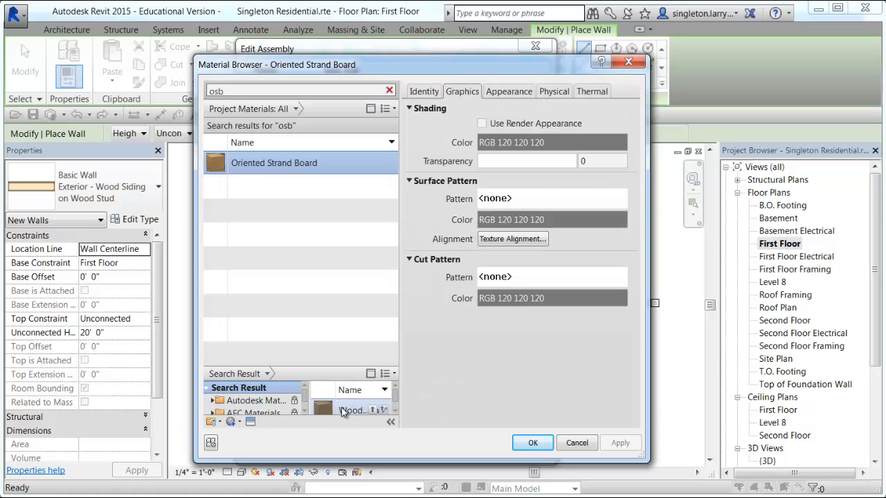
{"action": "left_click", "coordinate": [395, 411]}
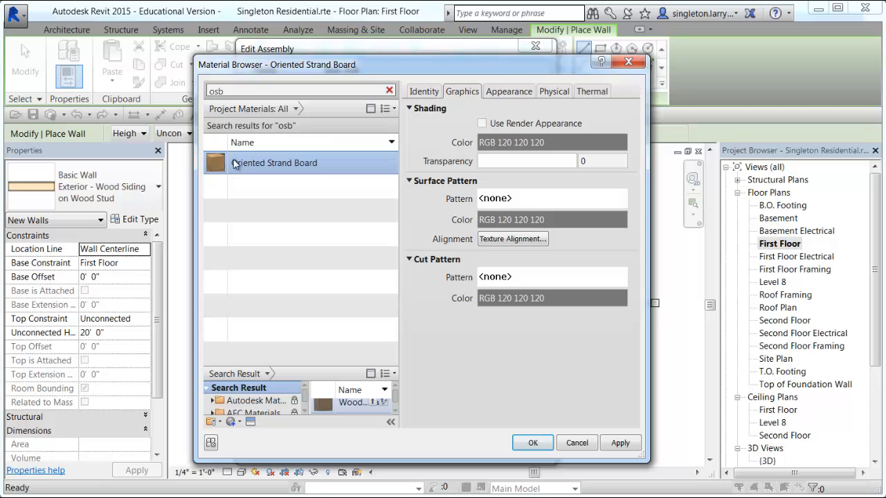
{"action": "left_click", "coordinate": [534, 446]}
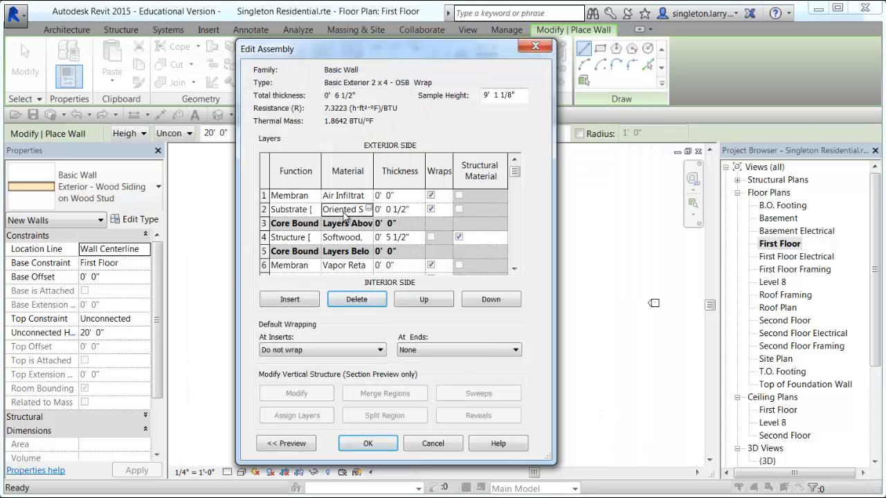
Set the substrate layer's thickness to 7/16" and the softwood structure layer's thickness to 3 1/2"
{"action": "left_click", "coordinate": [413, 209]}
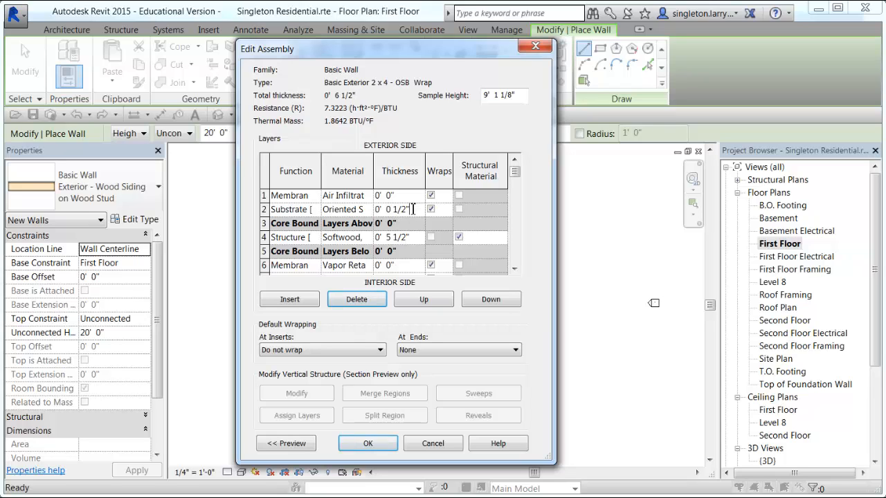
{"action": "left_click_drag", "start_coordinate": [407, 210], "coordinate": [394, 214]}
{"action": "type", "text": "7/16"}
{"action": "left_click", "coordinate": [335, 239]}
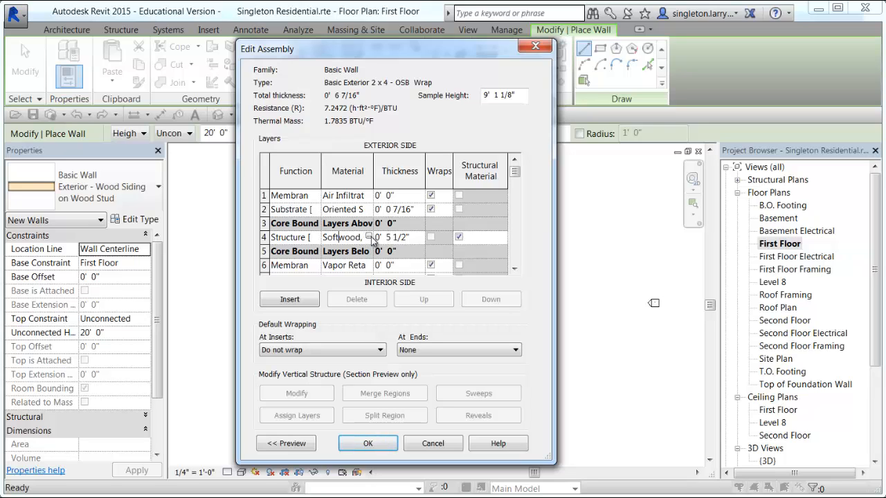
{"action": "left_click", "coordinate": [387, 237]}
{"action": "double_click", "coordinate": [389, 237]}
{"action": "type", "text": "3"}
{"action": "left_click_drag", "start_coordinate": [514, 177], "coordinate": [515, 209]}
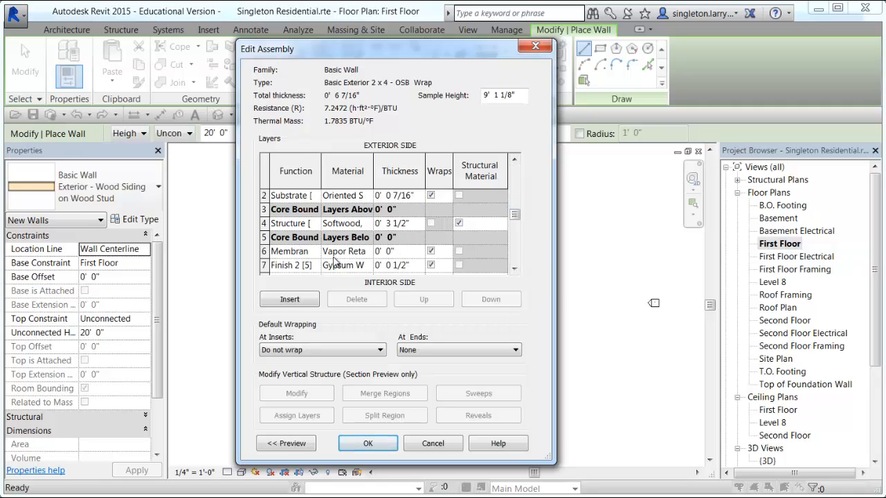
{"action": "left_click", "coordinate": [264, 253]}
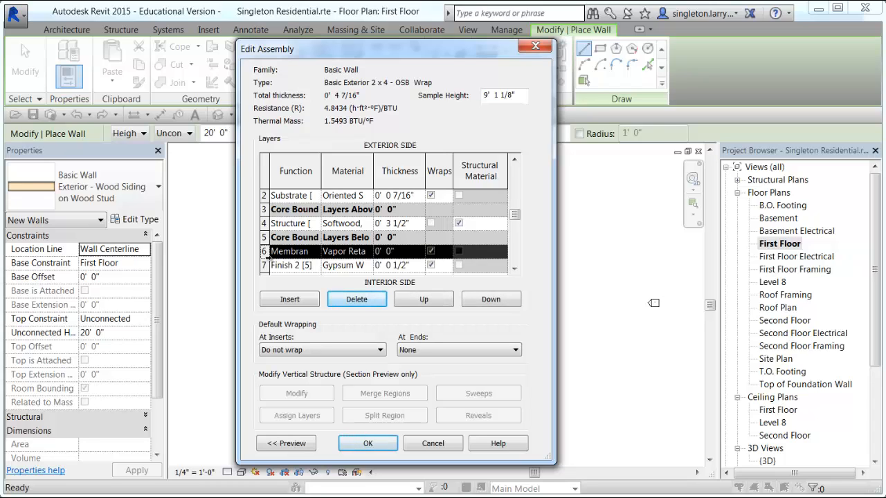
{"action": "left_click", "coordinate": [377, 446]}
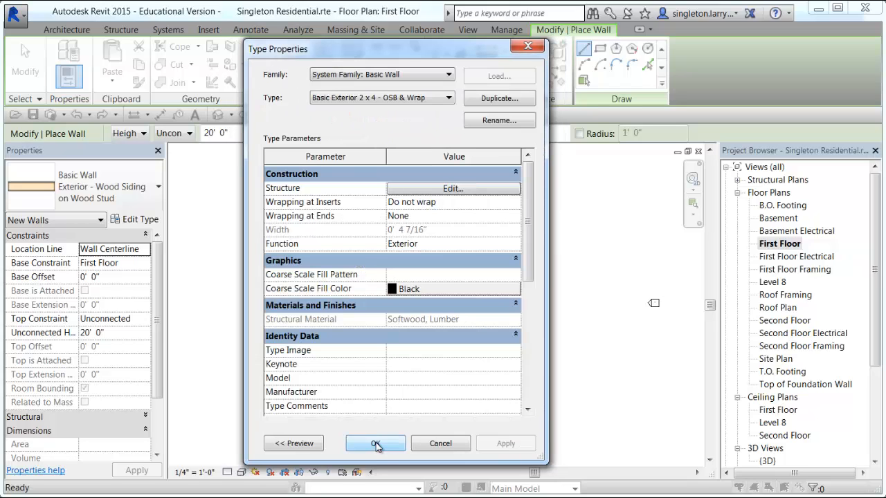
{"action": "left_click", "coordinate": [461, 189]}
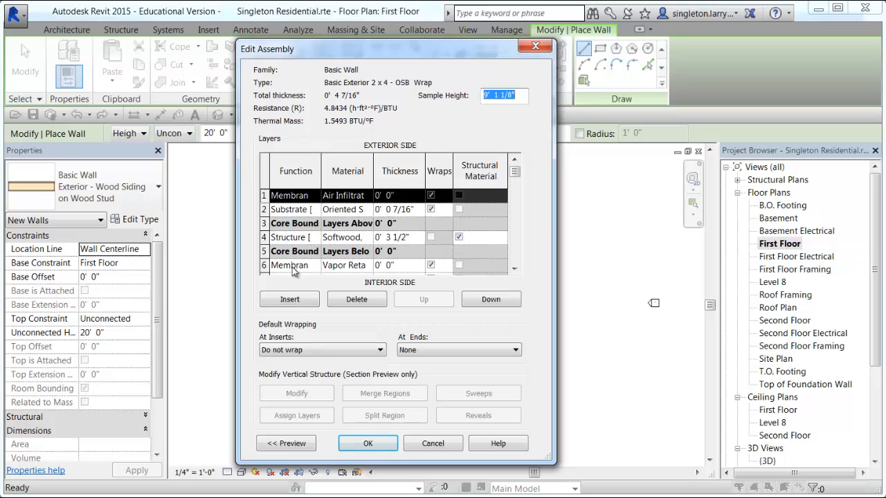
Delete the vapor retarder membrane layer on the interior side and accept the assembly and the wall type's properties
{"action": "left_click", "coordinate": [285, 267]}
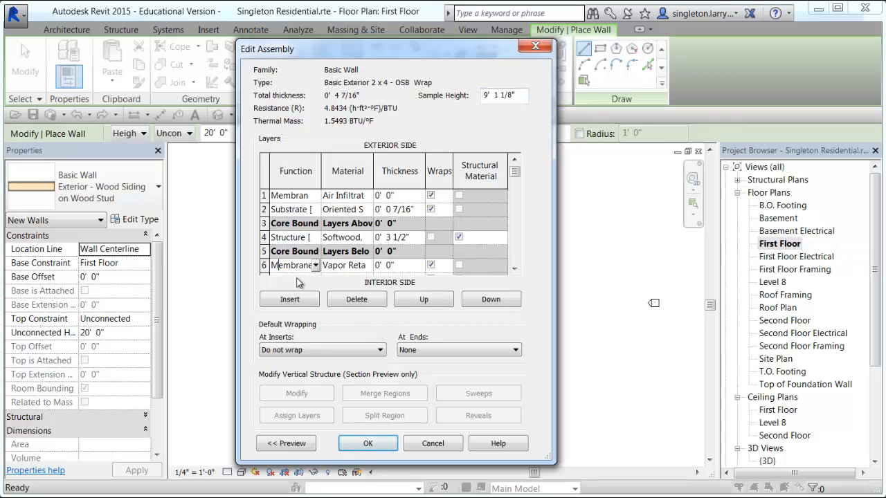
{"action": "left_click", "coordinate": [348, 267]}
{"action": "left_click", "coordinate": [265, 265]}
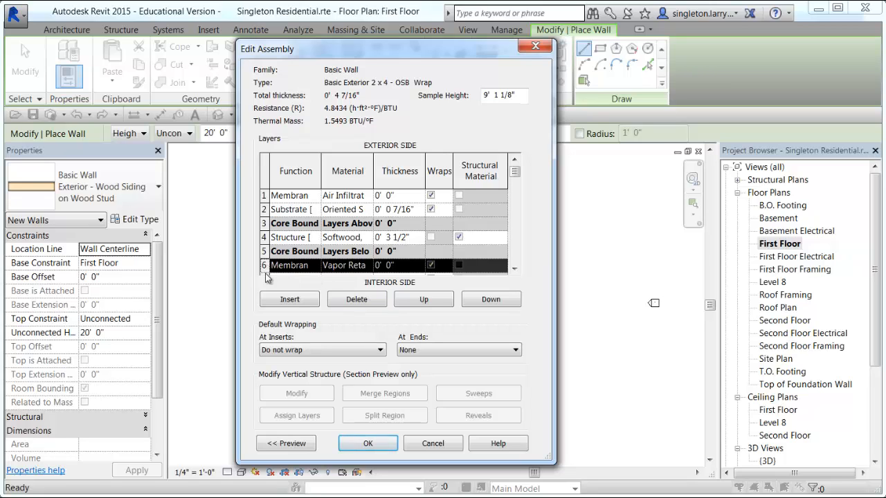
{"action": "left_click", "coordinate": [344, 301]}
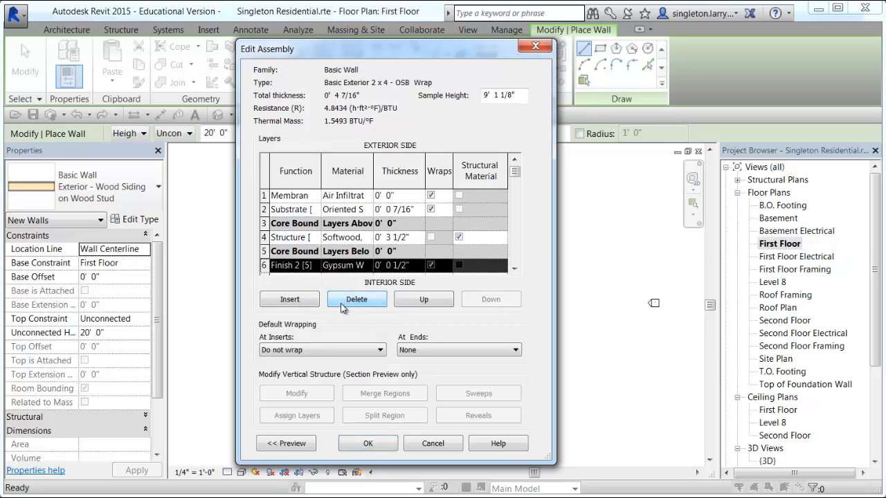
{"action": "scroll", "coordinate": [510, 308], "scroll_direction": "down", "scroll_amount": 1}
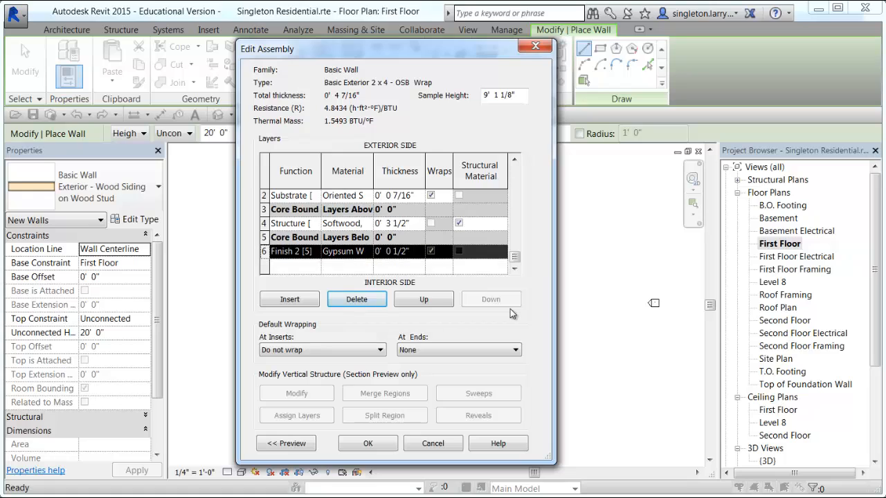
{"action": "scroll", "coordinate": [501, 270], "scroll_direction": "up", "scroll_amount": 1}
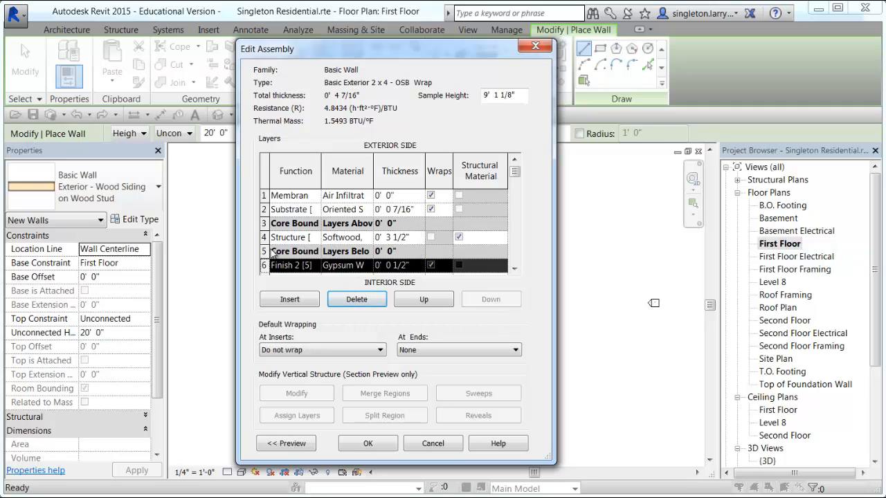
{"action": "left_click", "coordinate": [368, 445]}
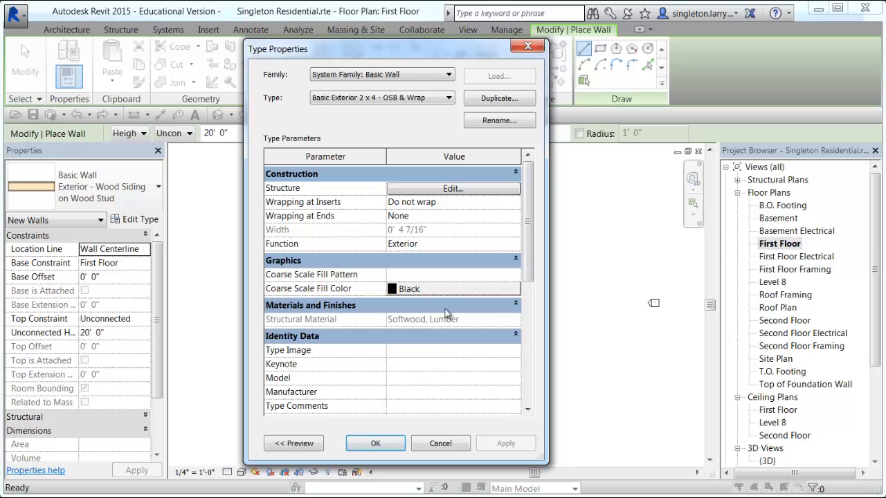
{"action": "left_click", "coordinate": [376, 444]}
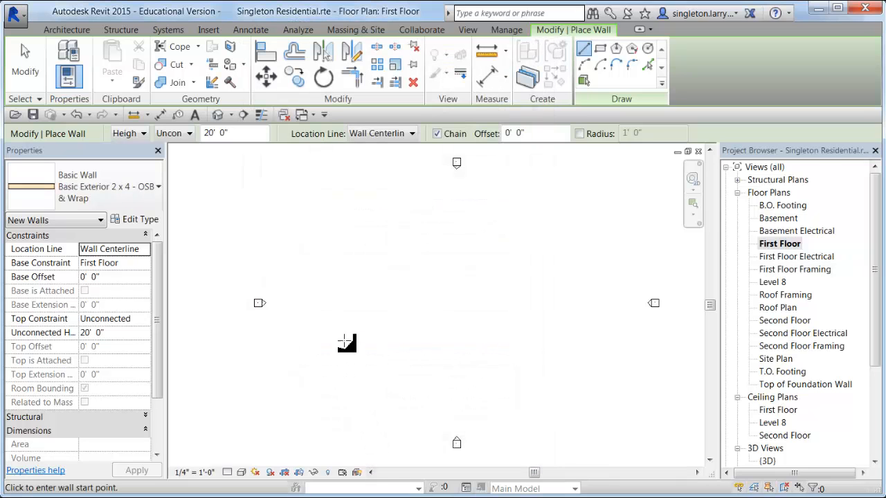